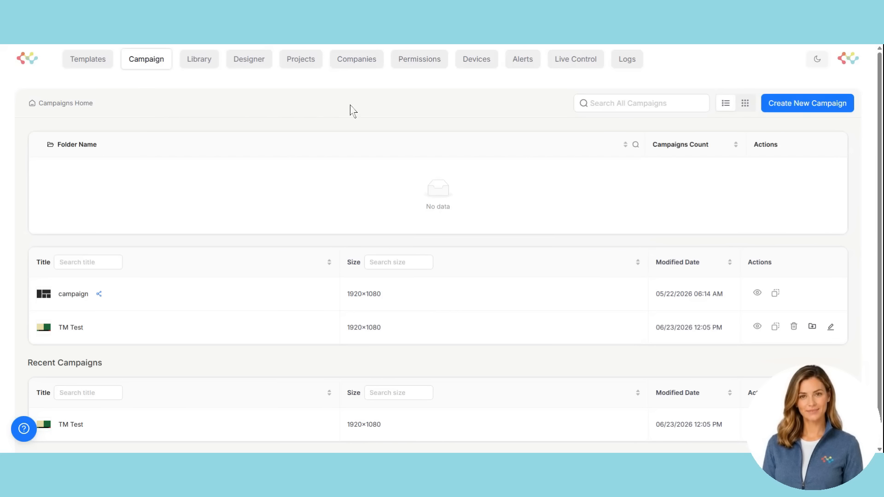
{"action": "left_click", "coordinate": [630, 104]}
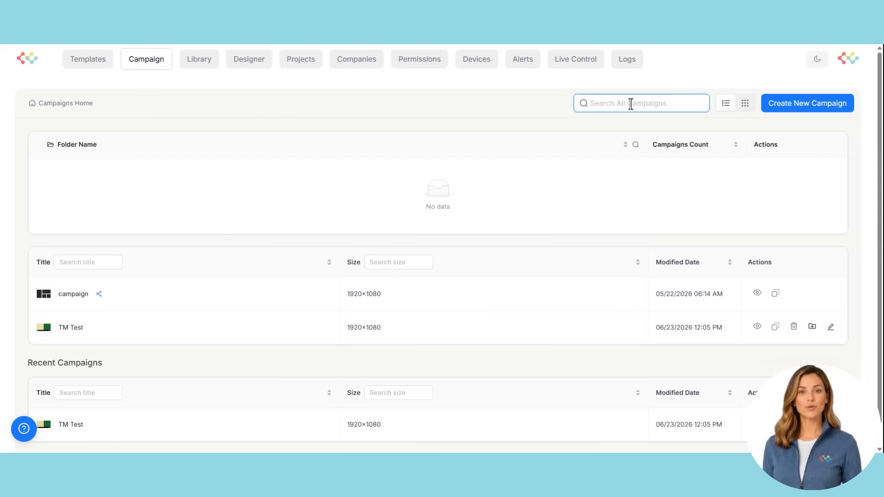
{"action": "left_click", "coordinate": [746, 105]}
{"action": "left_click", "coordinate": [724, 105]}
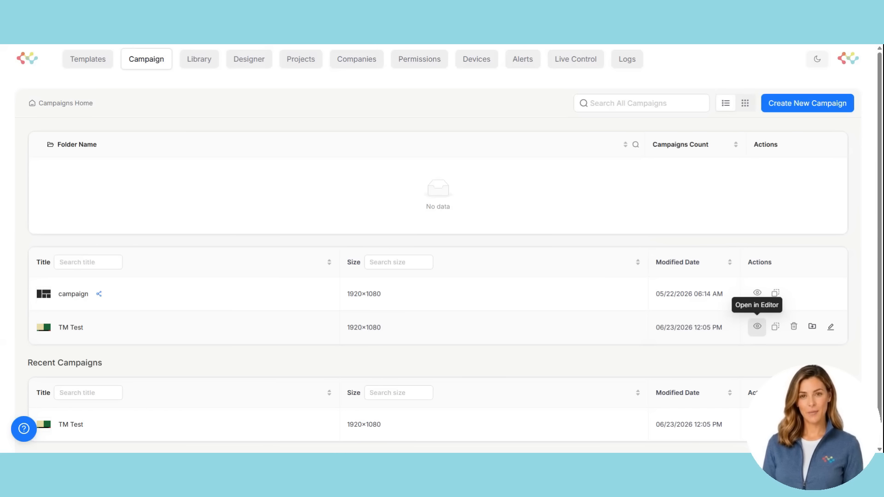
Duplicate the TM Test campaign from the campaigns list
{"action": "left_click", "coordinate": [775, 328]}
{"action": "left_click", "coordinate": [825, 301]}
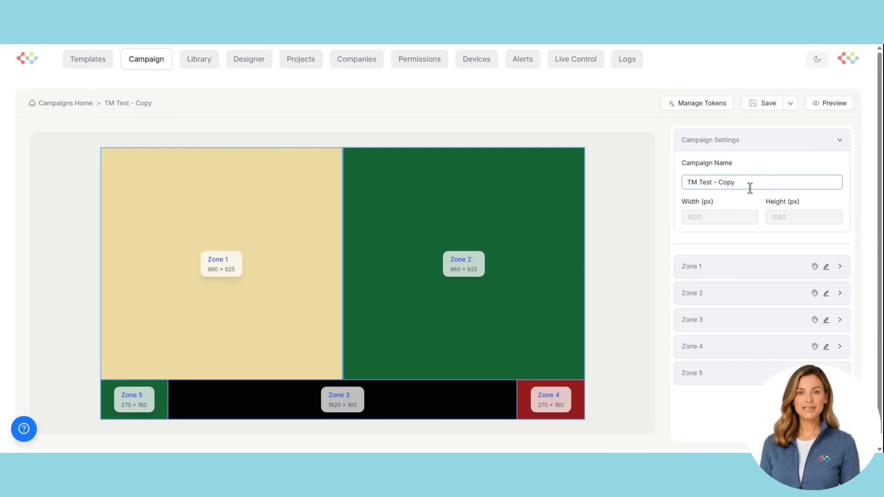
Return to the campaigns list and delete the TM Test - Copy campaign
{"action": "left_click", "coordinate": [148, 62]}
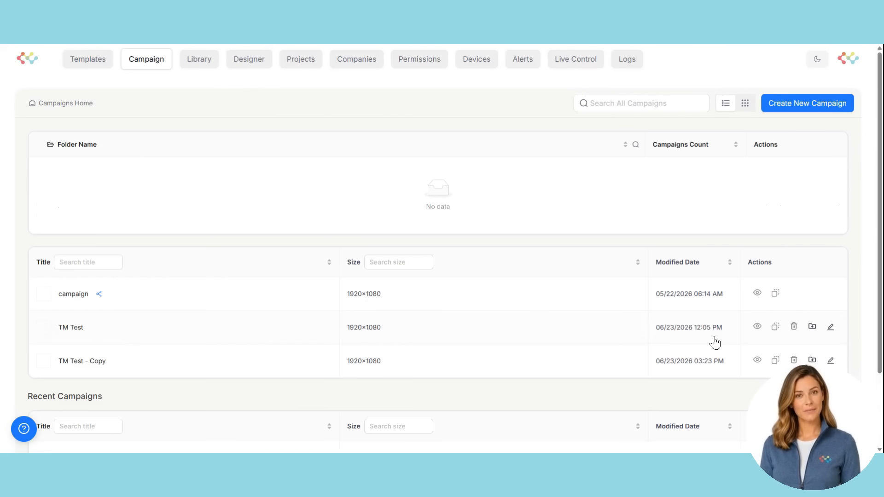
{"action": "left_click", "coordinate": [794, 360]}
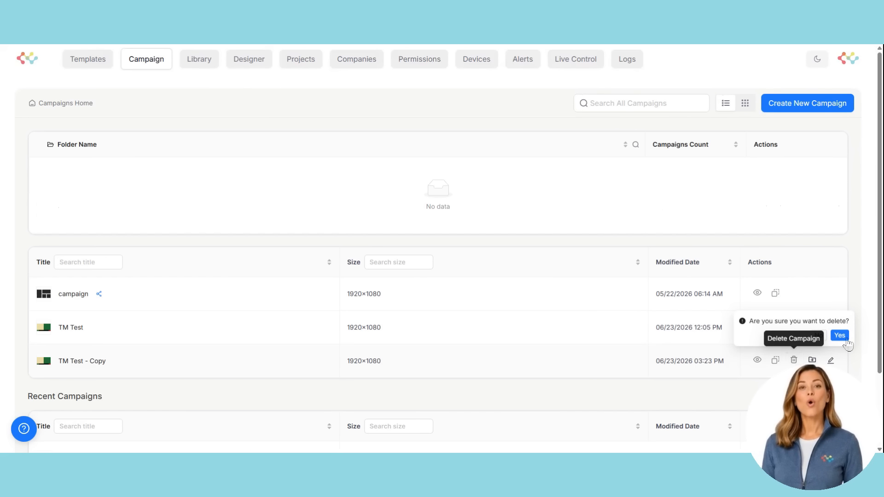
{"action": "left_click", "coordinate": [838, 333]}
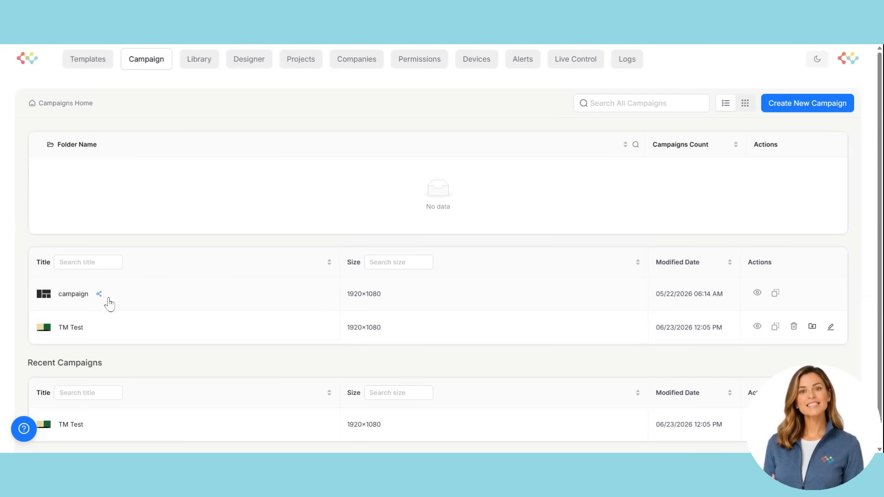
Open the TM Test campaign in the editor and expand the Zone 1 settings
{"action": "left_click", "coordinate": [71, 327]}
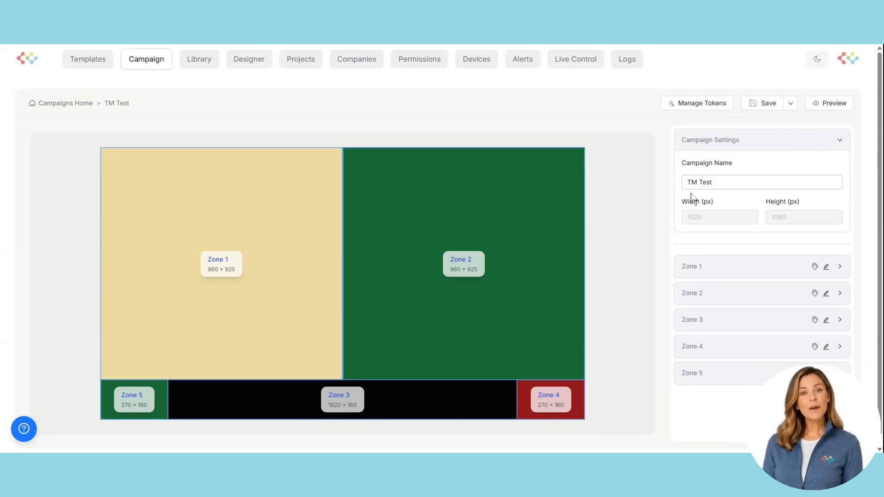
{"action": "left_click", "coordinate": [740, 181]}
{"action": "left_click_drag", "start_coordinate": [724, 181], "coordinate": [683, 188]}
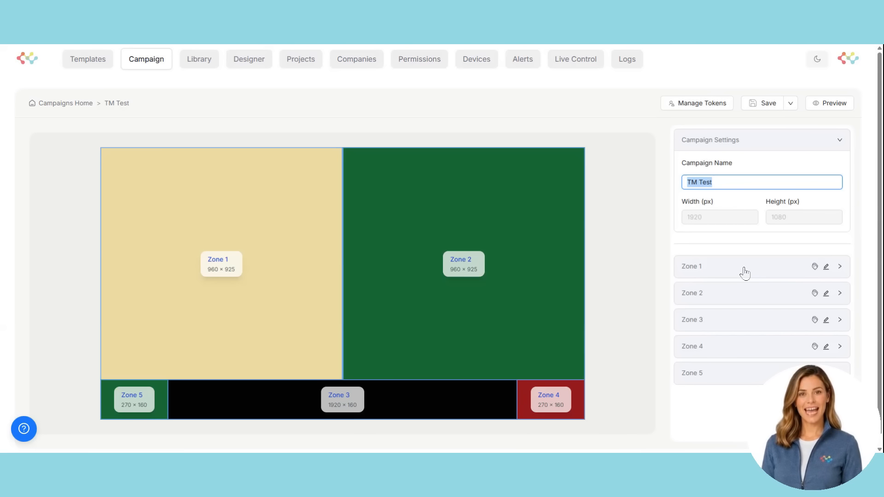
{"action": "left_click", "coordinate": [224, 267]}
{"action": "left_click", "coordinate": [225, 267]}
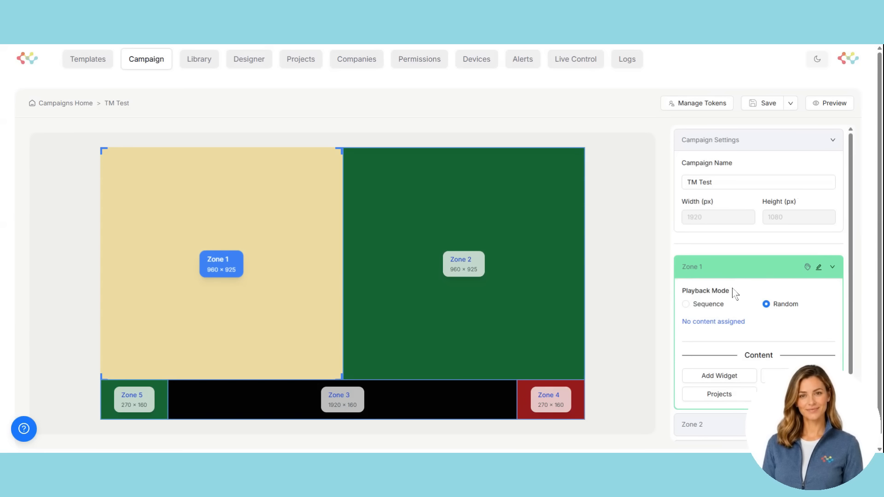
{"action": "left_click", "coordinate": [756, 272]}
{"action": "left_click", "coordinate": [757, 274]}
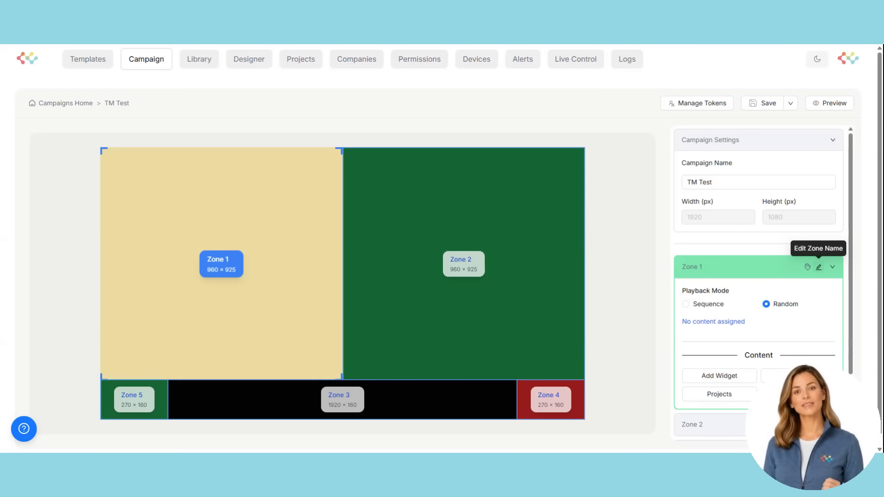
Switch Zone 1's playback mode to Sequence and back to Random
{"action": "scroll", "coordinate": [809, 299], "scroll_direction": "down", "scroll_amount": 2}
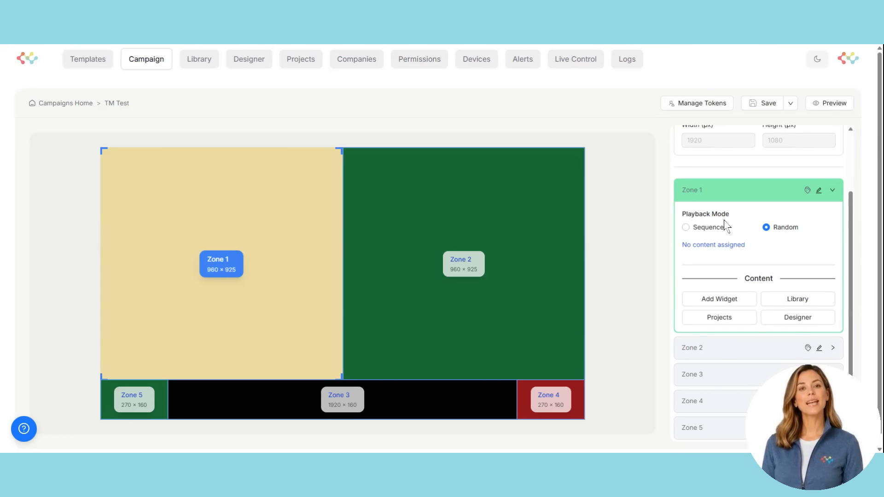
{"action": "left_click", "coordinate": [706, 236]}
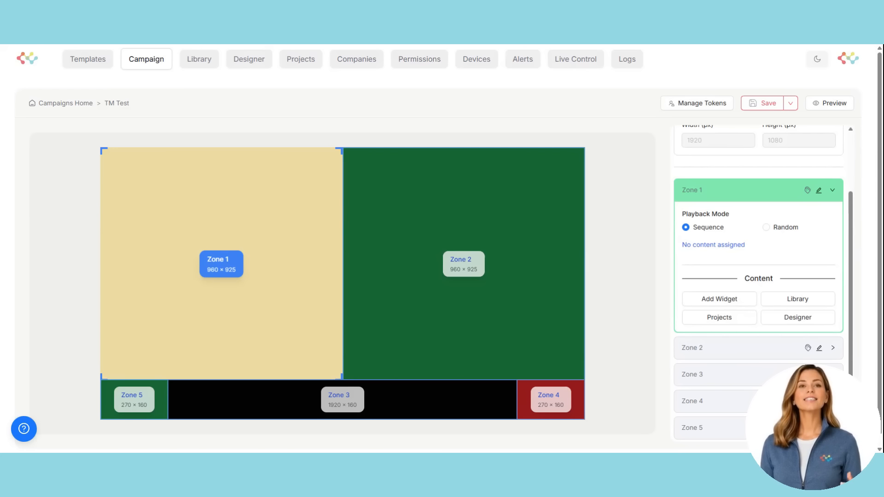
{"action": "left_click", "coordinate": [777, 237]}
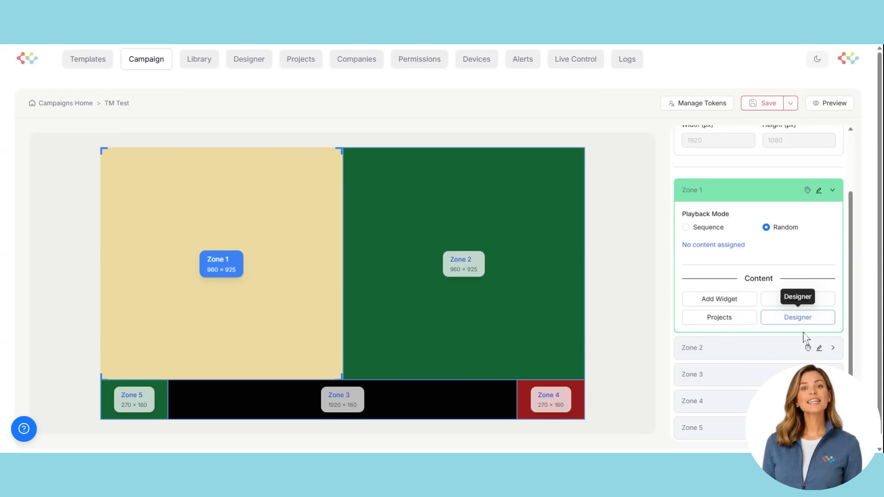
Browse the widgets available for Zone 1 and examine the settings of the RSS Feed widget
{"action": "left_click", "coordinate": [732, 302]}
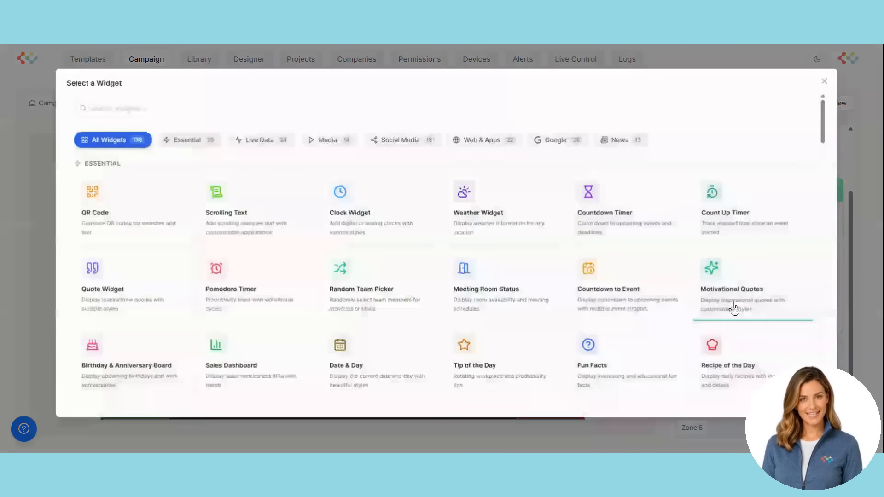
{"action": "scroll", "coordinate": [709, 285], "scroll_direction": "down", "scroll_amount": 5}
{"action": "scroll", "coordinate": [708, 283], "scroll_direction": "down", "scroll_amount": 15}
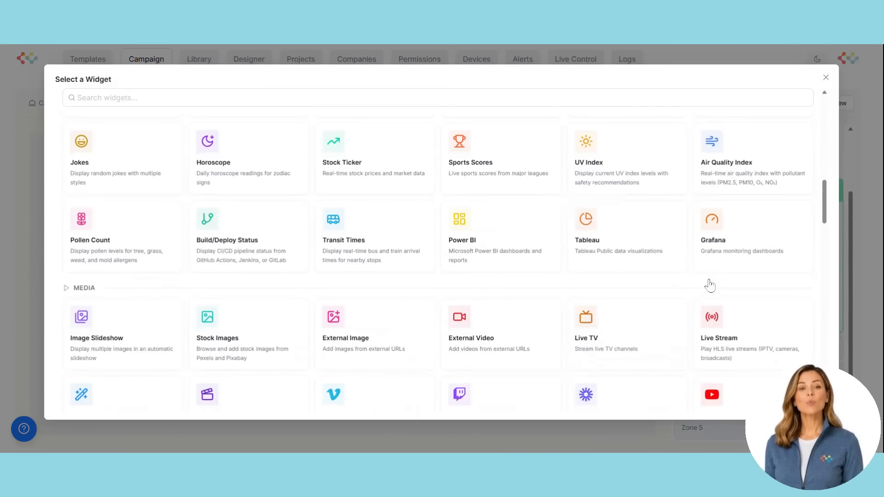
{"action": "left_click", "coordinate": [825, 79]}
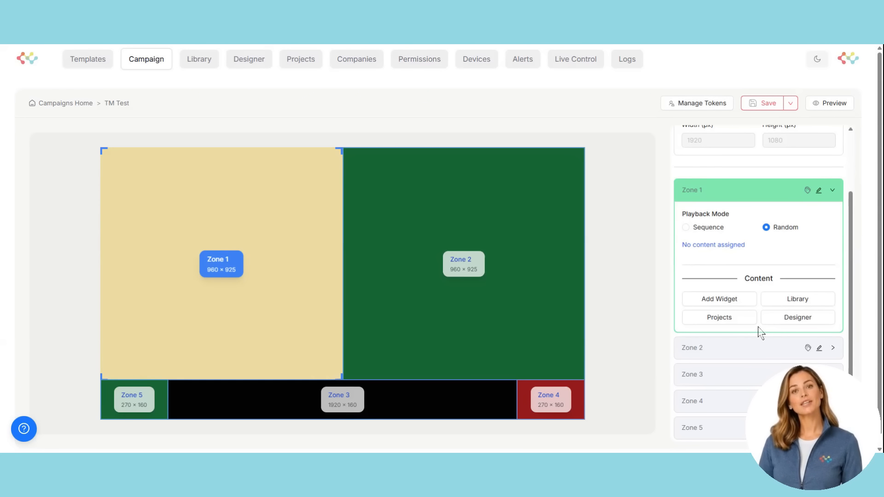
{"action": "left_click", "coordinate": [719, 300]}
{"action": "scroll", "coordinate": [154, 248], "scroll_direction": "down", "scroll_amount": 5}
{"action": "scroll", "coordinate": [154, 249], "scroll_direction": "down", "scroll_amount": 5}
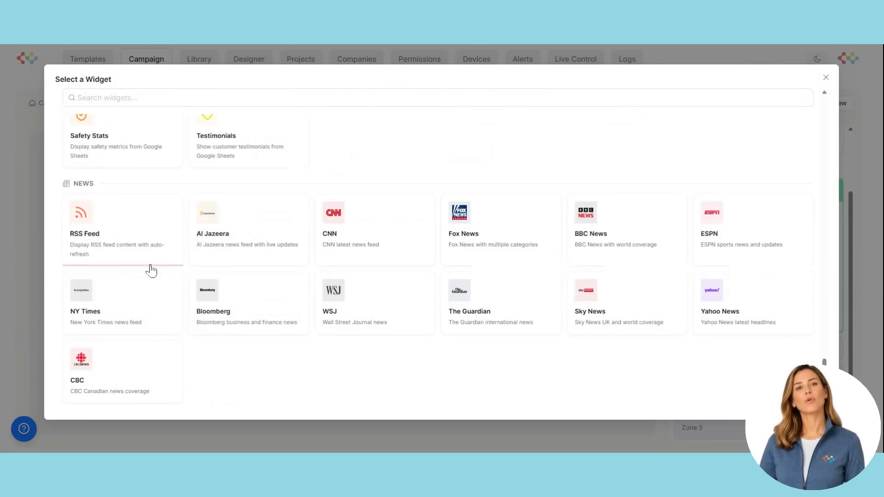
{"action": "left_click", "coordinate": [109, 230]}
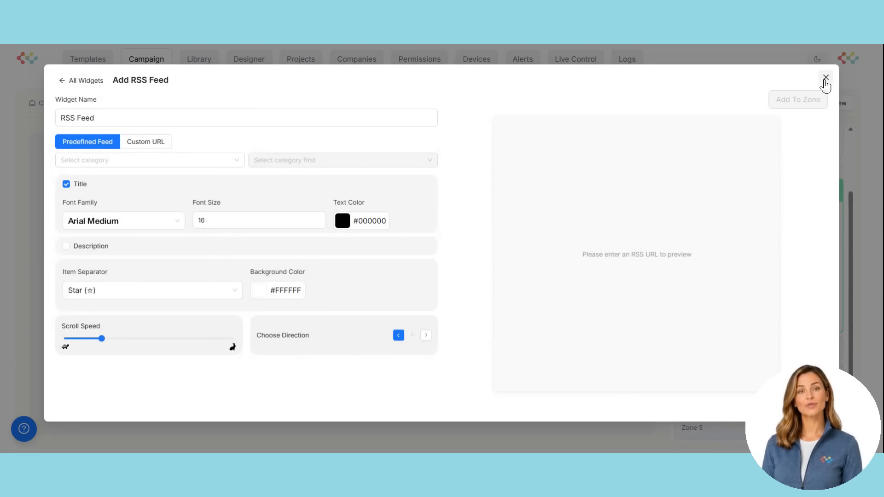
{"action": "left_click", "coordinate": [842, 210]}
{"action": "left_click", "coordinate": [788, 303]}
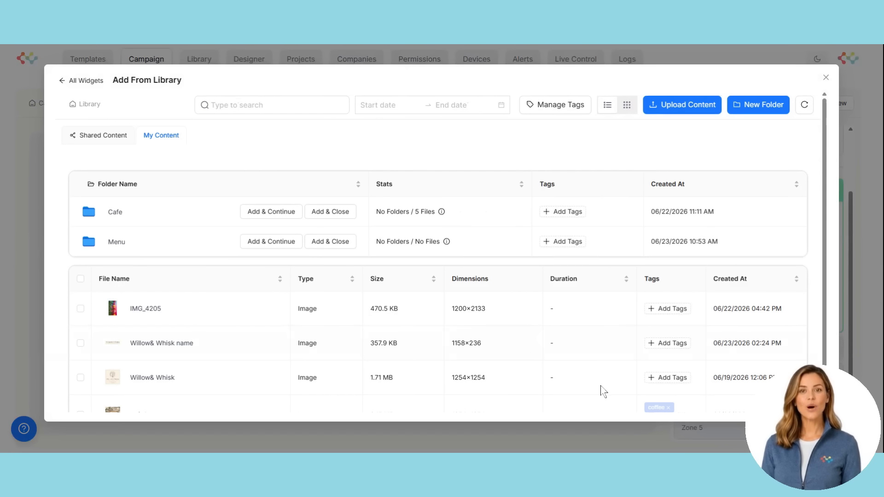
{"action": "scroll", "coordinate": [736, 328], "scroll_direction": "down", "scroll_amount": 1}
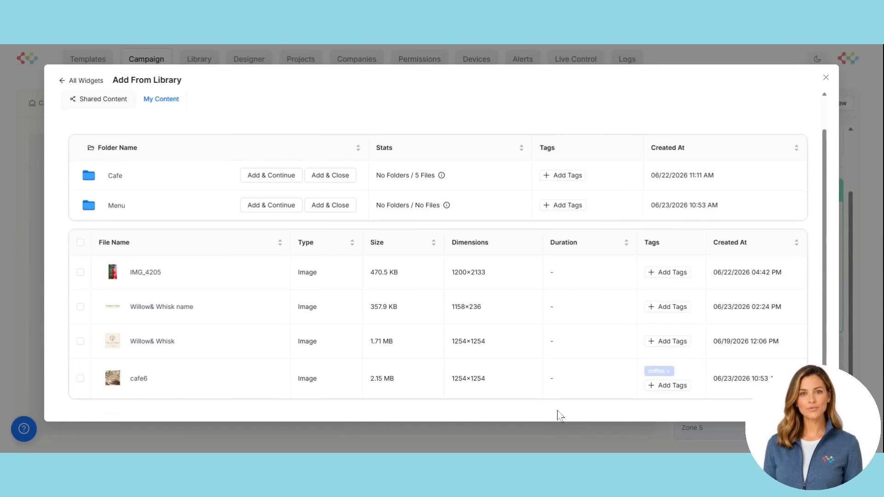
{"action": "left_click", "coordinate": [185, 342]}
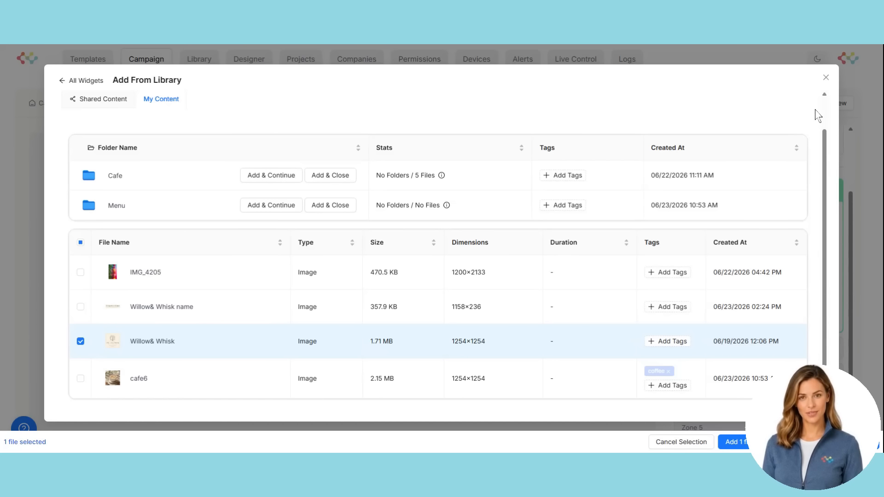
{"action": "scroll", "coordinate": [707, 239], "scroll_direction": "up", "scroll_amount": 1}
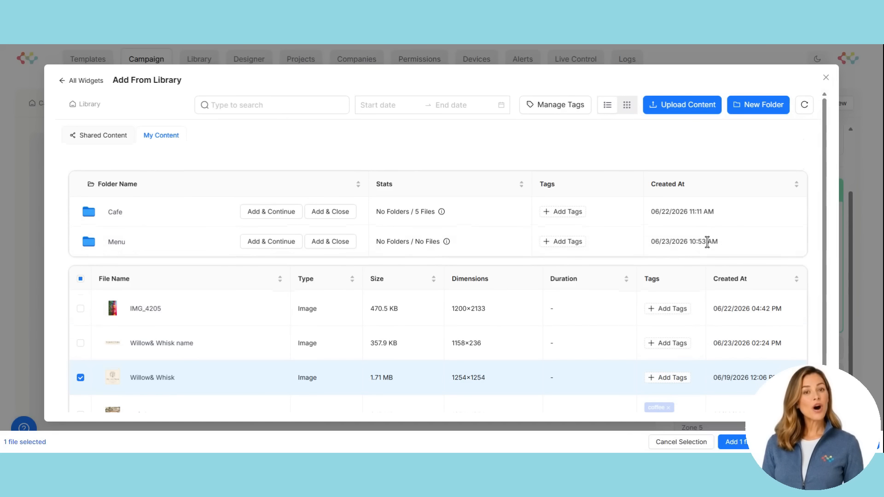
{"action": "left_click", "coordinate": [826, 78]}
Add the TM Test project, sized 960 by 925, to Zone 1 as content
{"action": "left_click", "coordinate": [734, 320]}
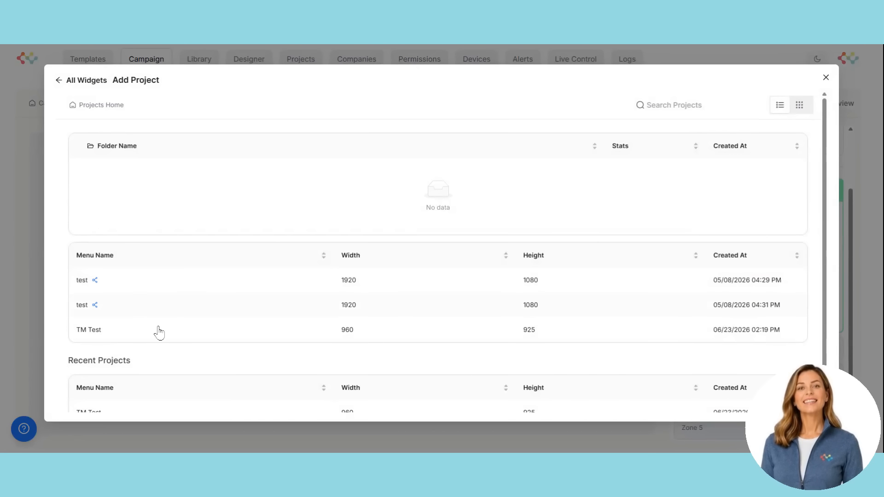
{"action": "left_click", "coordinate": [111, 335]}
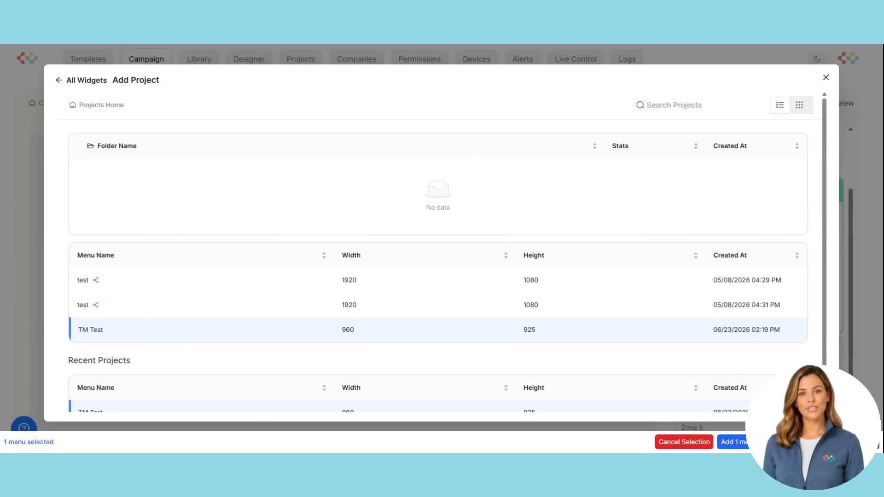
{"action": "left_click", "coordinate": [755, 442]}
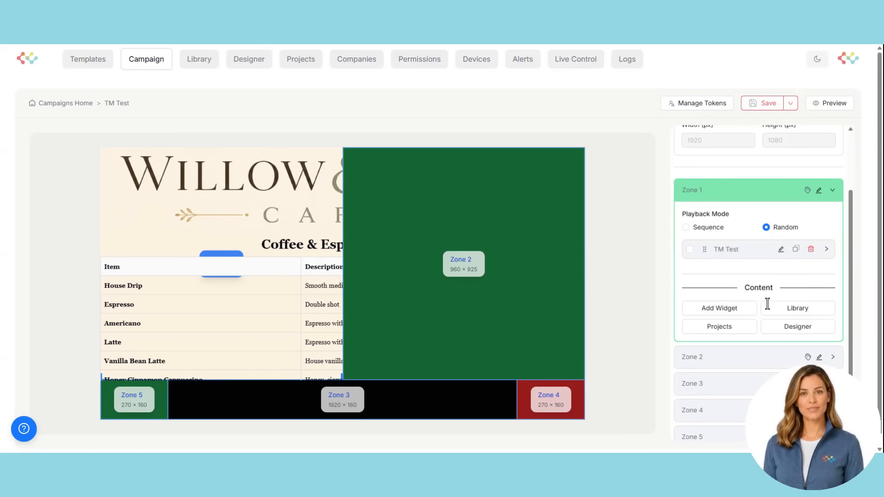
Check the shared designs, and add the Coffee design from the user's own designs to Zone 1
{"action": "left_click", "coordinate": [805, 328]}
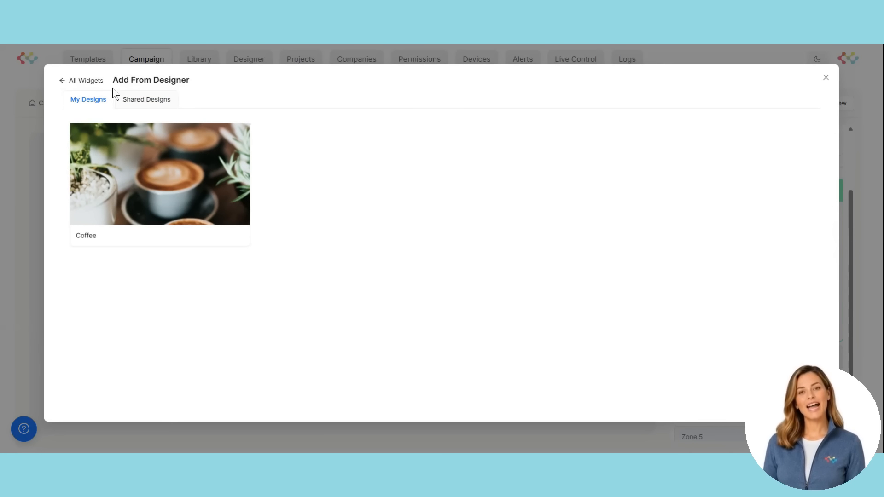
{"action": "left_click", "coordinate": [150, 107]}
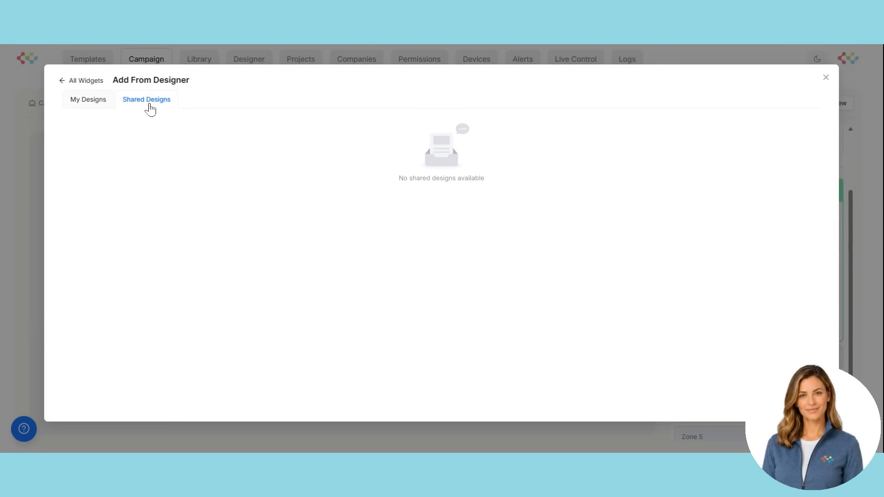
{"action": "left_click", "coordinate": [89, 103]}
{"action": "left_click", "coordinate": [173, 186]}
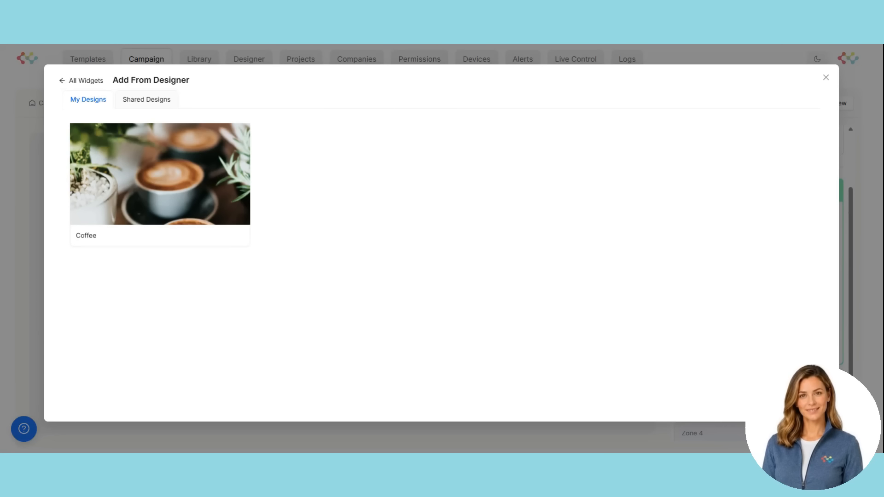
{"action": "left_click", "coordinate": [826, 78]}
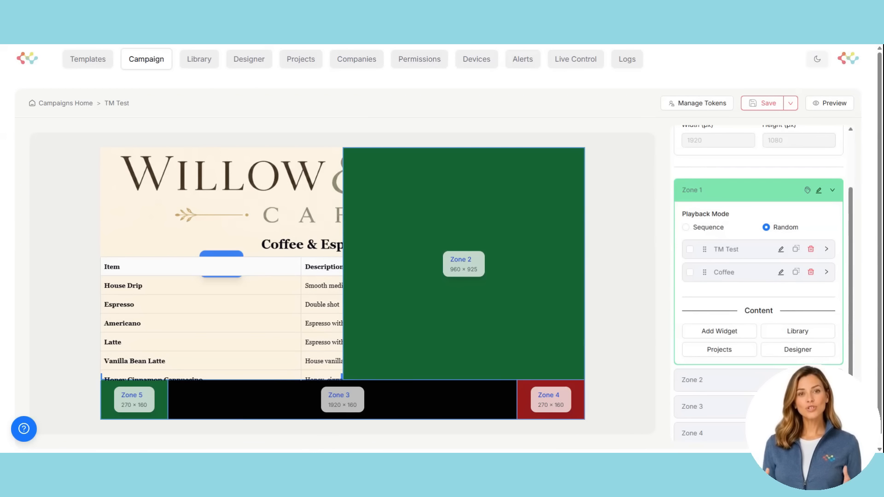
Set the occurrence of the Coffee content in Zone 1 to 3
{"action": "left_click", "coordinate": [745, 276]}
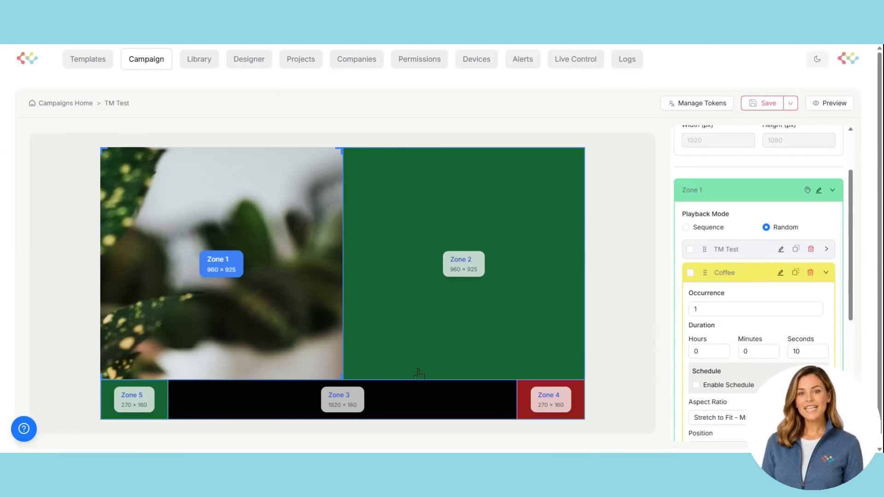
{"action": "scroll", "coordinate": [746, 346], "scroll_direction": "down", "scroll_amount": 2}
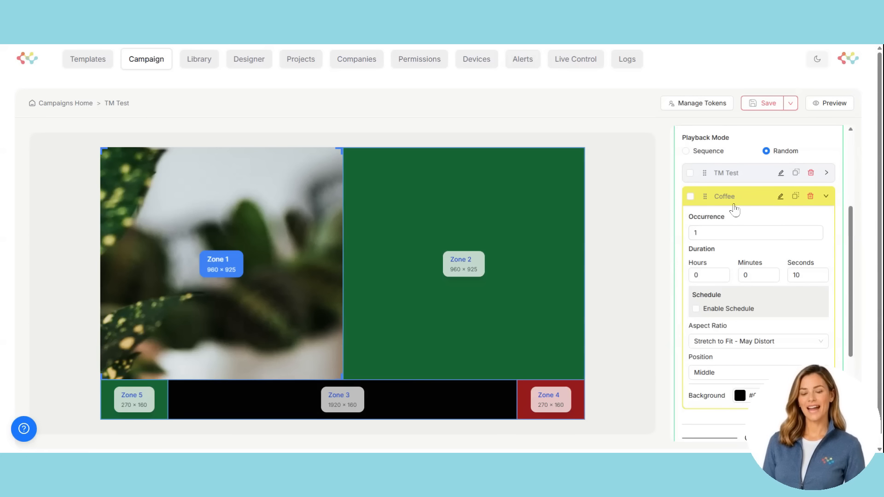
{"action": "left_click", "coordinate": [818, 232]}
{"action": "left_click", "coordinate": [817, 231]}
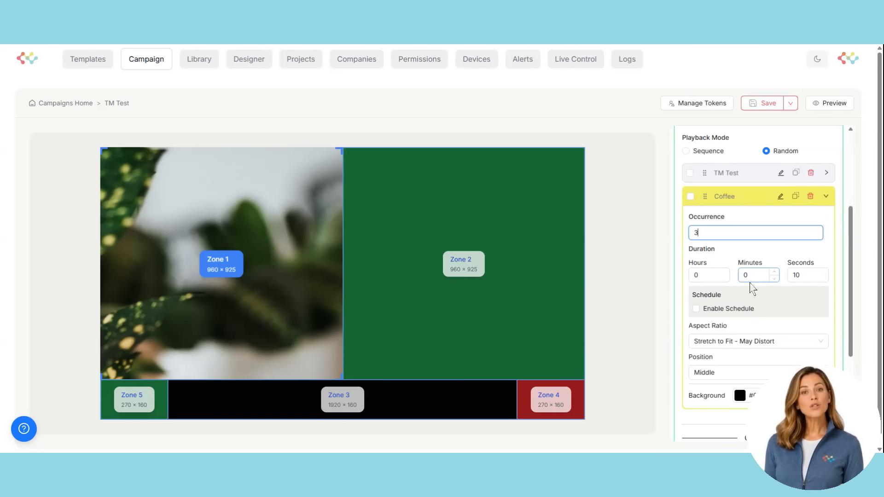
Enable a weekly schedule for the Coffee content in Zone 1 and include Monday
{"action": "left_click", "coordinate": [743, 311]}
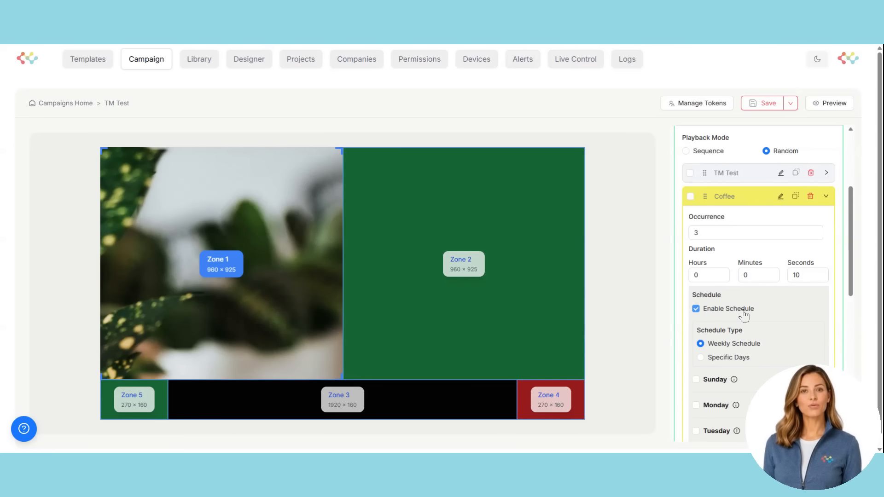
{"action": "scroll", "coordinate": [743, 311], "scroll_direction": "down", "scroll_amount": 2}
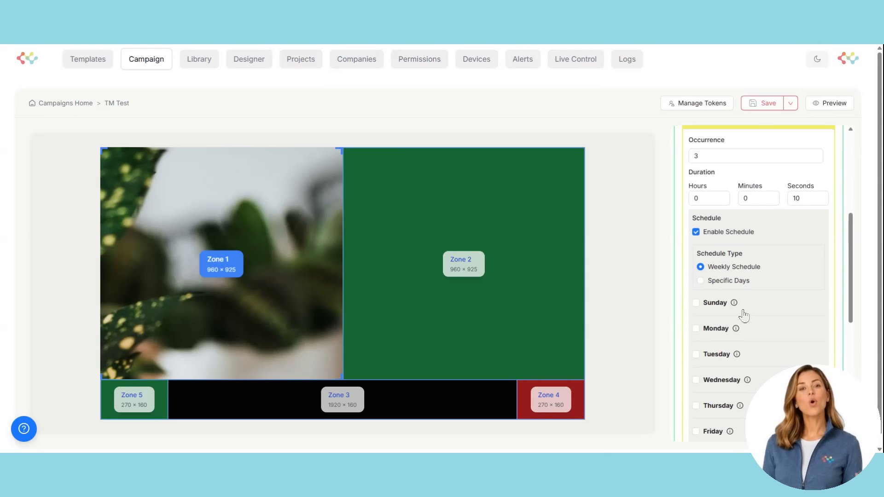
{"action": "left_click", "coordinate": [696, 328]}
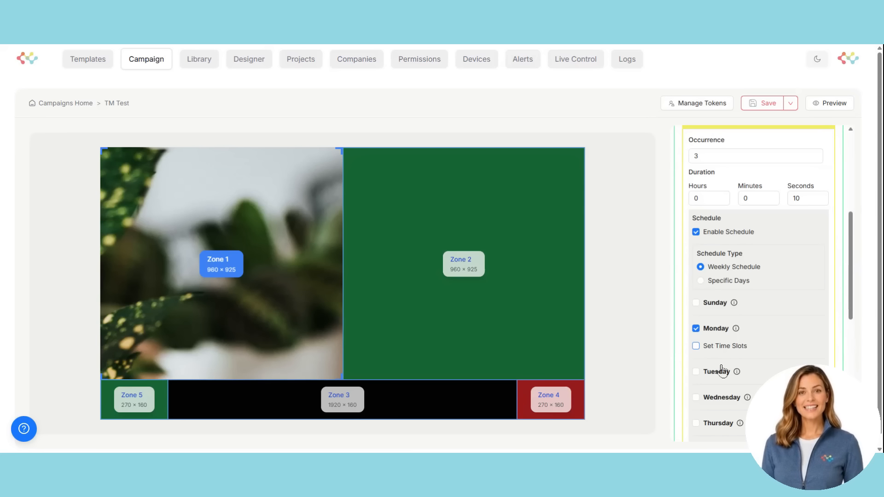
Enable a Monday time slot from 9:00 AM to 5:00 PM, and switch the Coffee schedule to specific days covering Jul 1 to Jul 31, 2026
{"action": "left_click", "coordinate": [720, 346]}
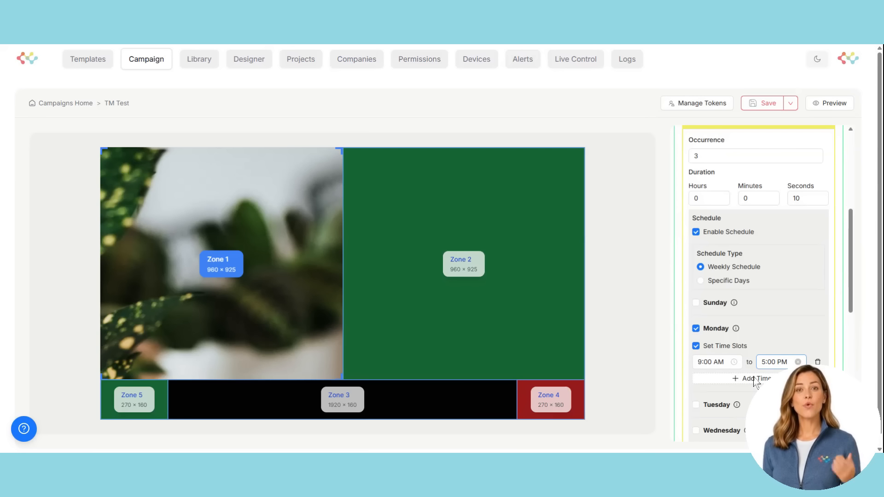
{"action": "left_click", "coordinate": [720, 286]}
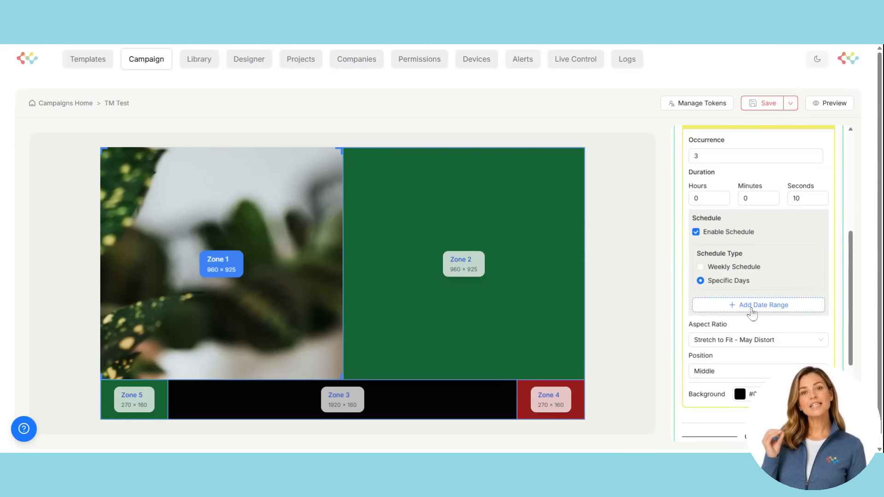
{"action": "left_click", "coordinate": [752, 308]}
{"action": "left_click", "coordinate": [709, 304]}
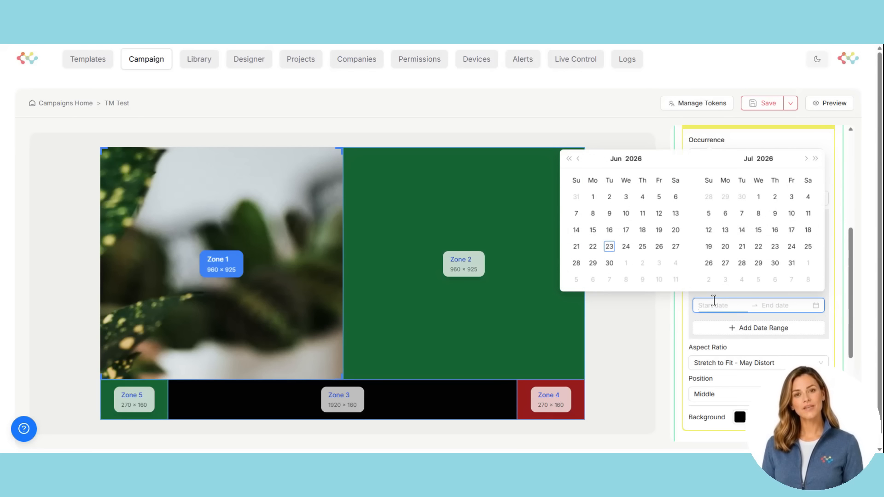
{"action": "left_click", "coordinate": [758, 196]}
{"action": "left_click", "coordinate": [790, 265]}
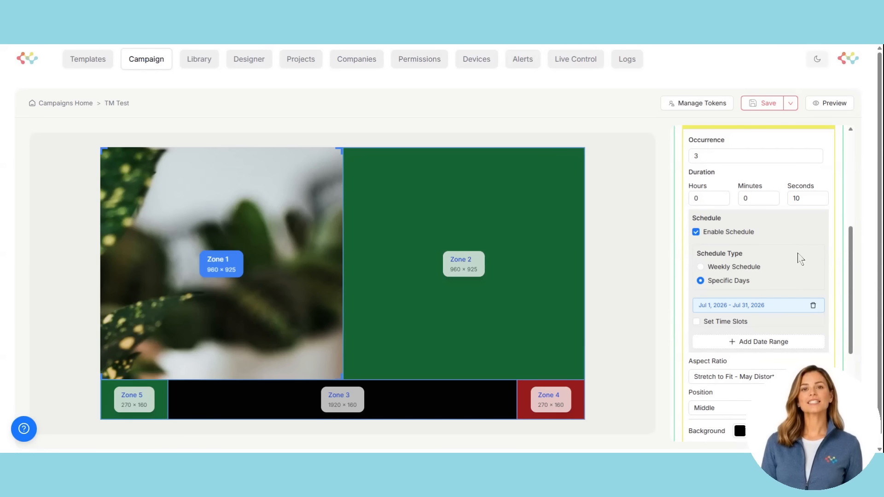
Try the Fill Space and Fit Entire Image aspect ratios on the Coffee content, and return it to Stretch to Fit
{"action": "scroll", "coordinate": [794, 311], "scroll_direction": "down", "scroll_amount": 3}
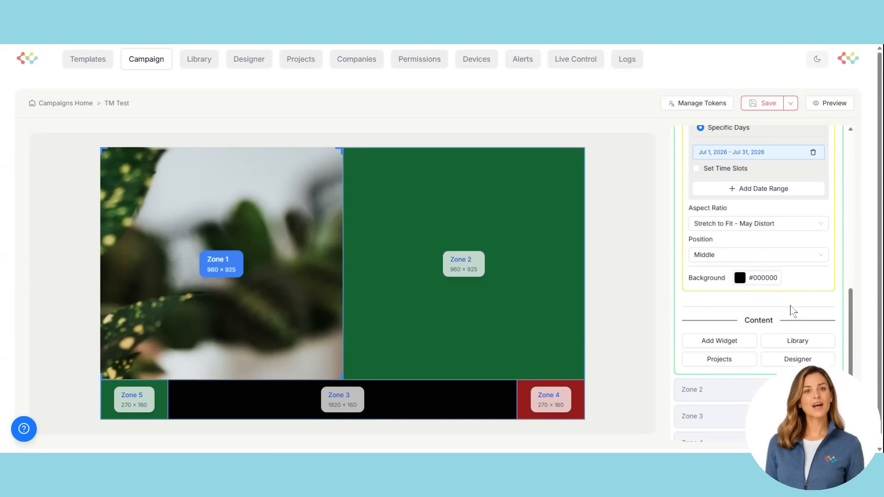
{"action": "left_click", "coordinate": [776, 230]}
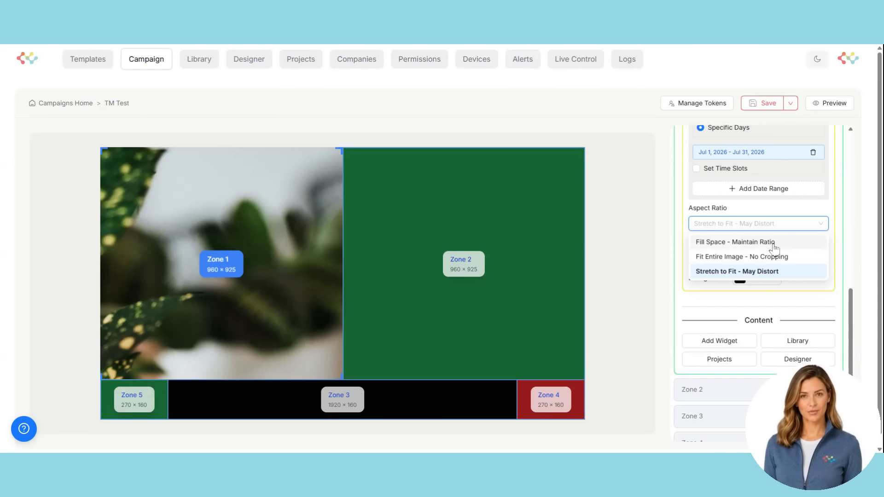
{"action": "left_click", "coordinate": [774, 244]}
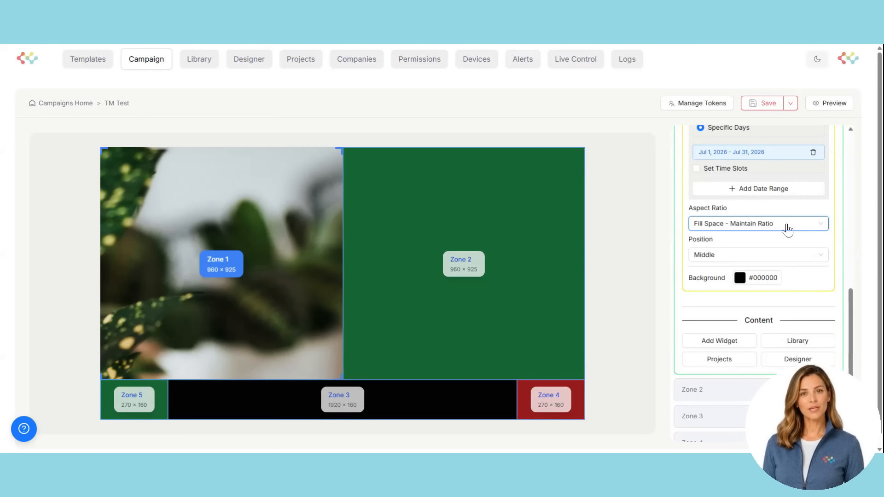
{"action": "left_click", "coordinate": [787, 228]}
{"action": "left_click", "coordinate": [774, 257]}
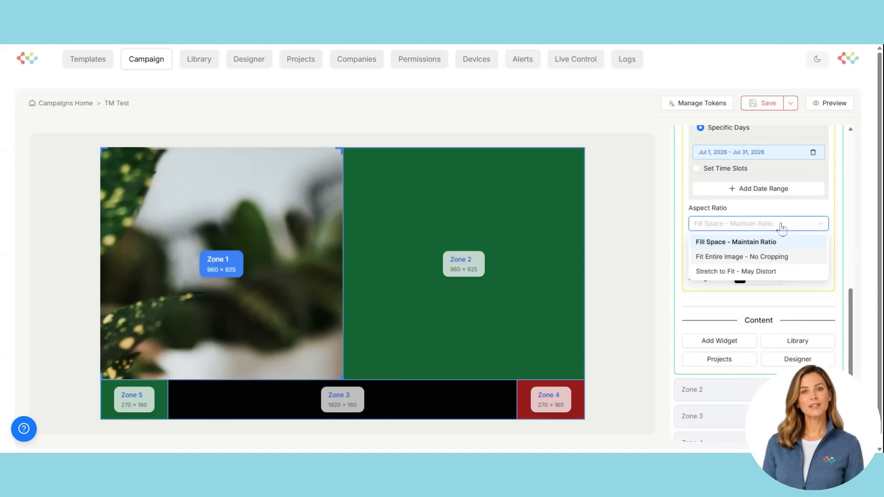
{"action": "left_click", "coordinate": [781, 228]}
{"action": "left_click", "coordinate": [778, 275]}
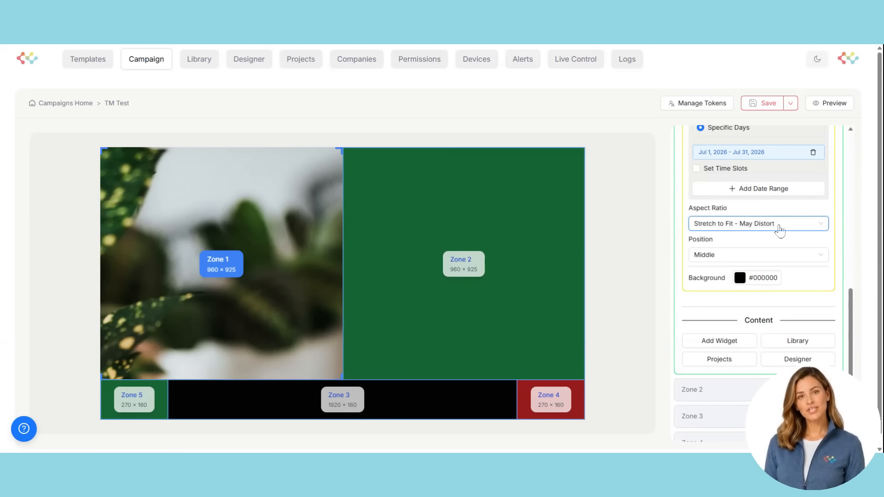
{"action": "left_click", "coordinate": [782, 229]}
{"action": "left_click", "coordinate": [782, 229]}
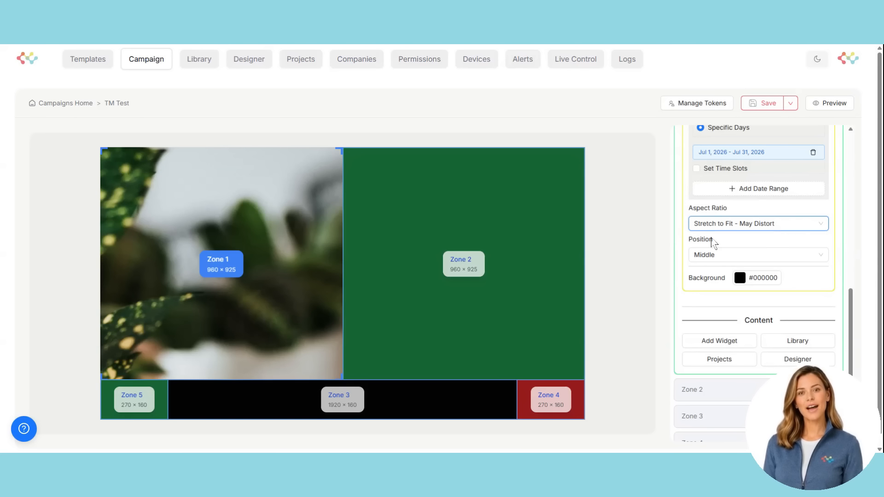
Review the position options for the Coffee content and keep Middle
{"action": "left_click", "coordinate": [757, 258]}
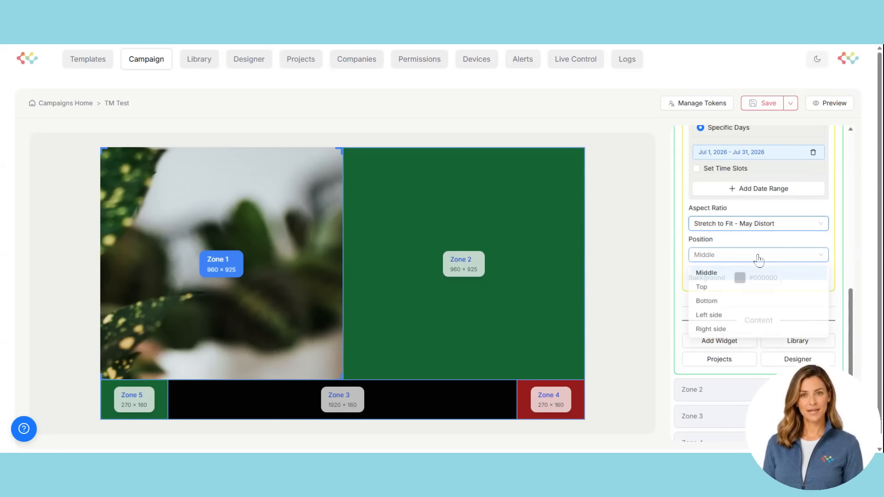
{"action": "left_click", "coordinate": [781, 255]}
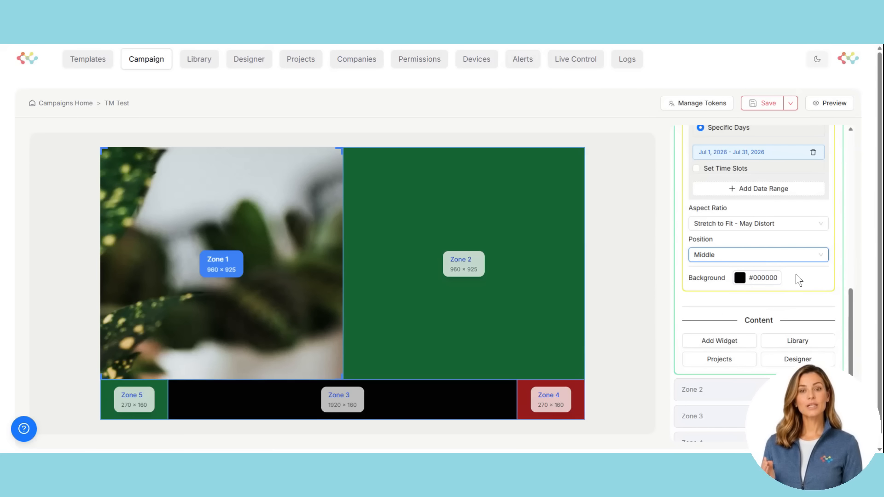
{"action": "scroll", "coordinate": [798, 297], "scroll_direction": "up", "scroll_amount": 2}
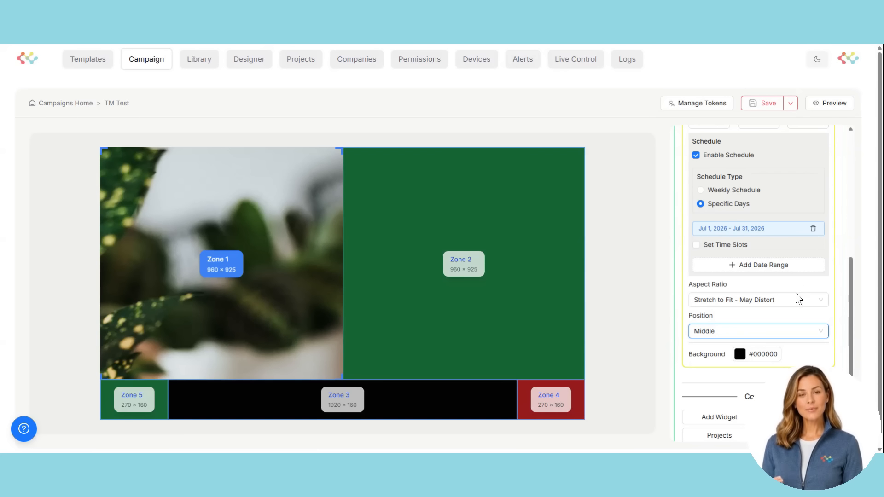
Preview the TM Test campaign and save it
{"action": "left_click", "coordinate": [830, 112]}
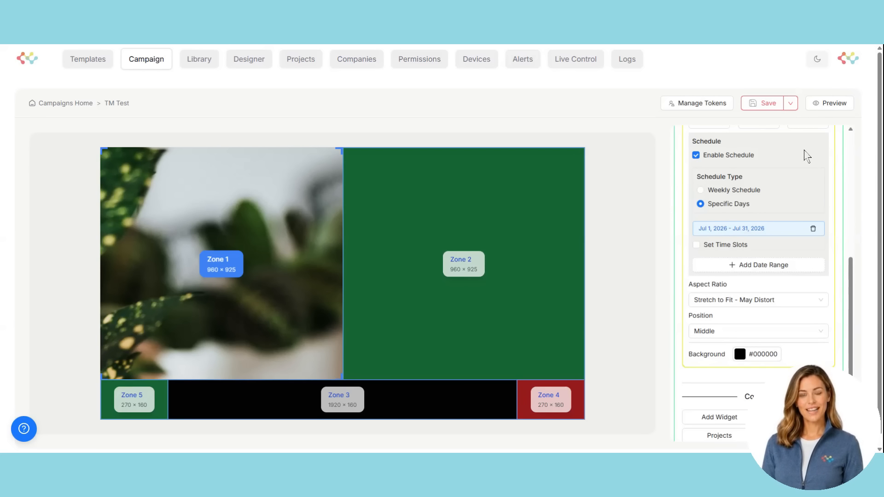
{"action": "left_click", "coordinate": [790, 105]}
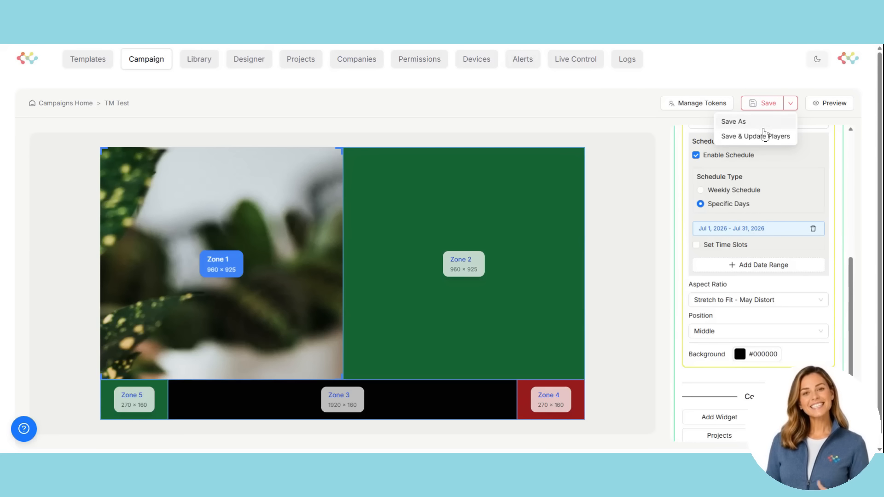
{"action": "left_click", "coordinate": [762, 106]}
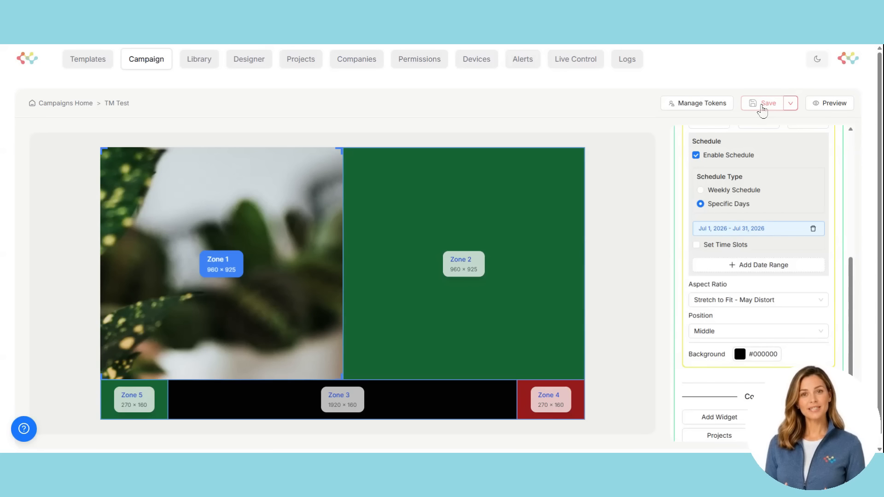
Check the campaign's alternative save options, and return to the Coffee content's settings in Zone 1
{"action": "left_click", "coordinate": [791, 104]}
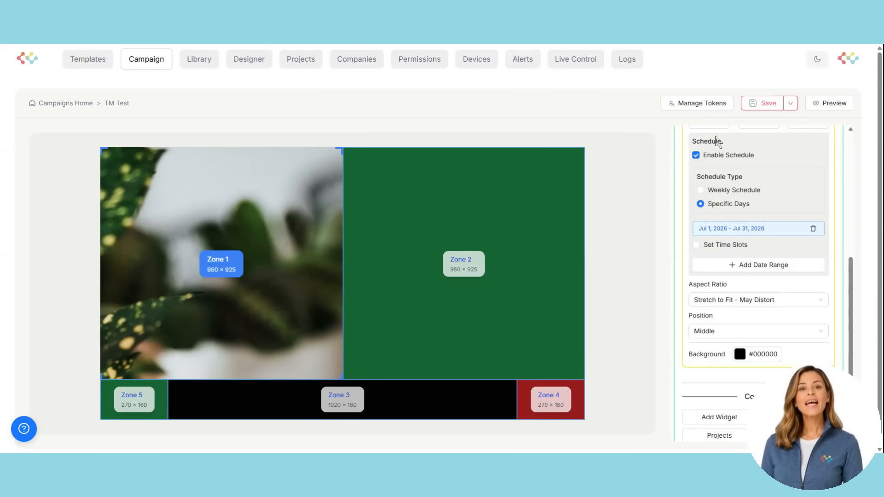
{"action": "left_click", "coordinate": [790, 104]}
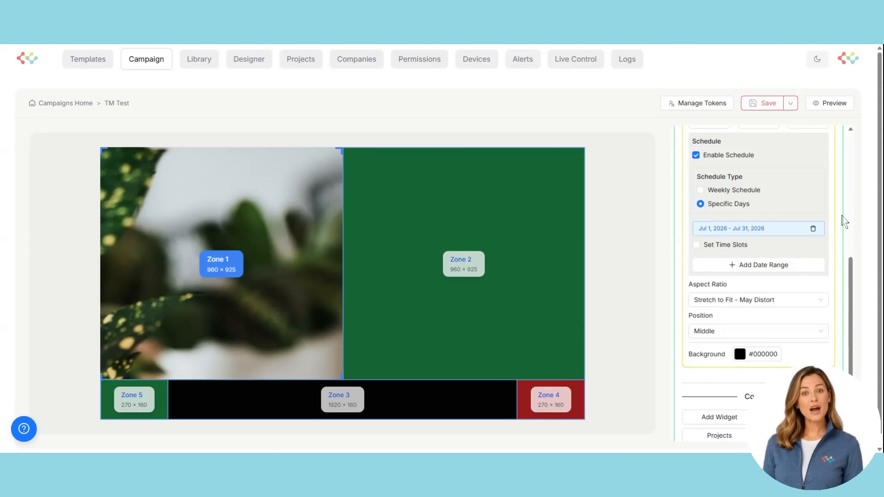
{"action": "scroll", "coordinate": [844, 225], "scroll_direction": "up", "scroll_amount": 3}
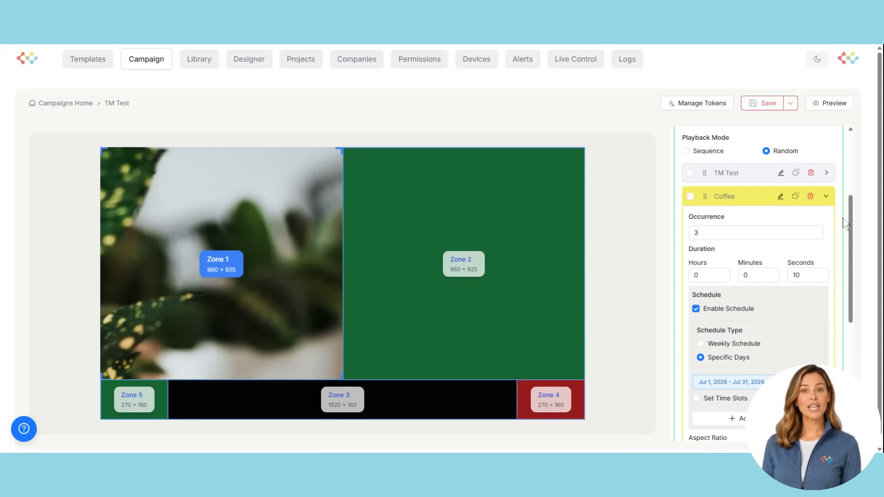